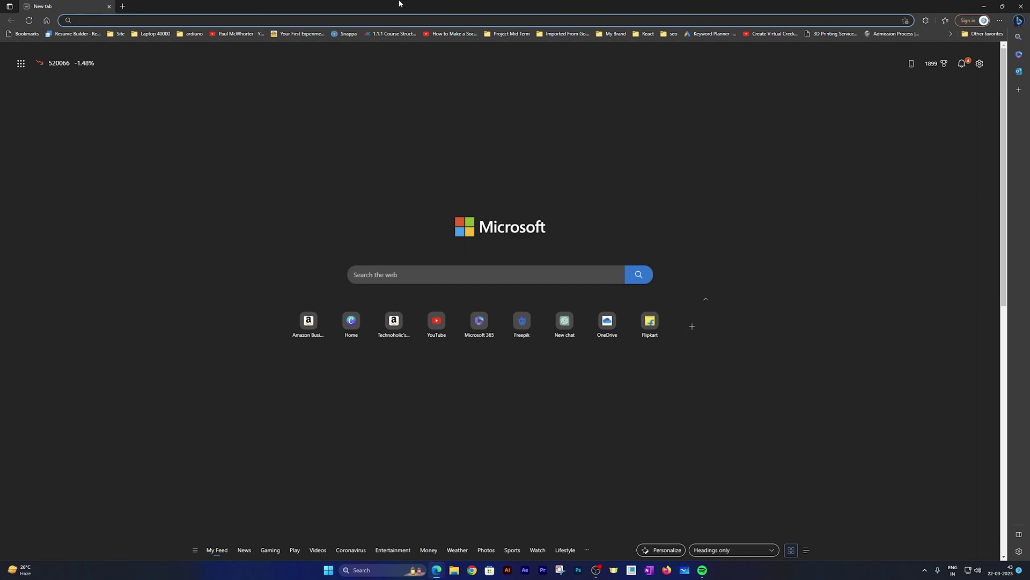
{"action": "type", "text": "bing im"}
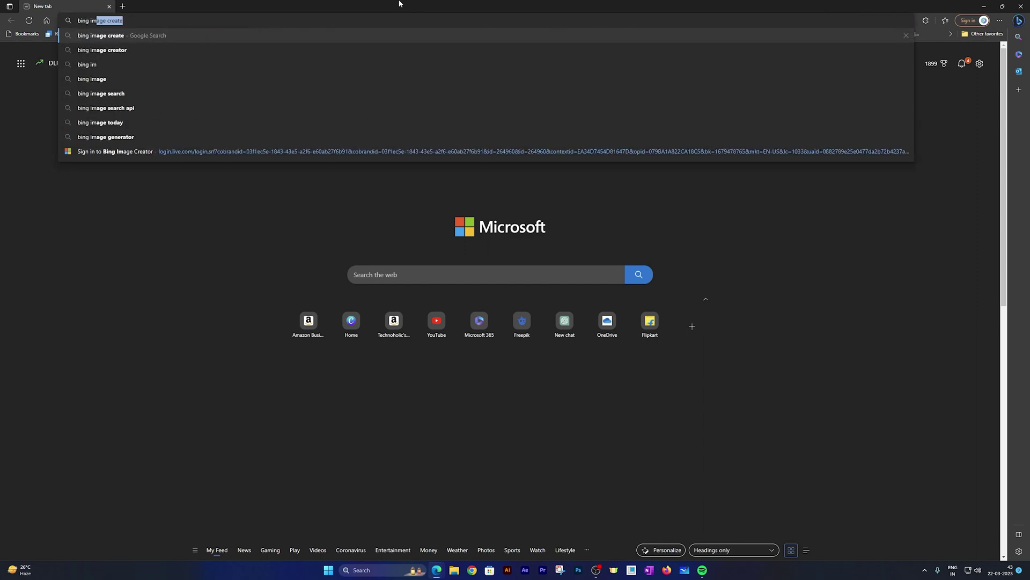
Step: Search 'bing image creator' and open the Image Creator from Microsoft Bing result
{"action": "key", "text": "Right"}
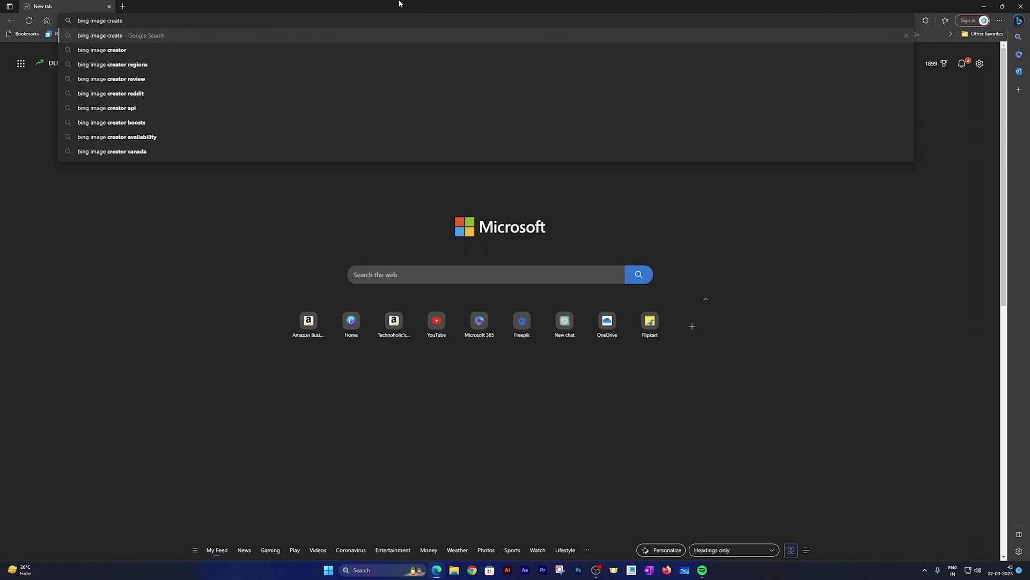
{"action": "type", "text": "r"}
{"action": "key", "text": "Return"}
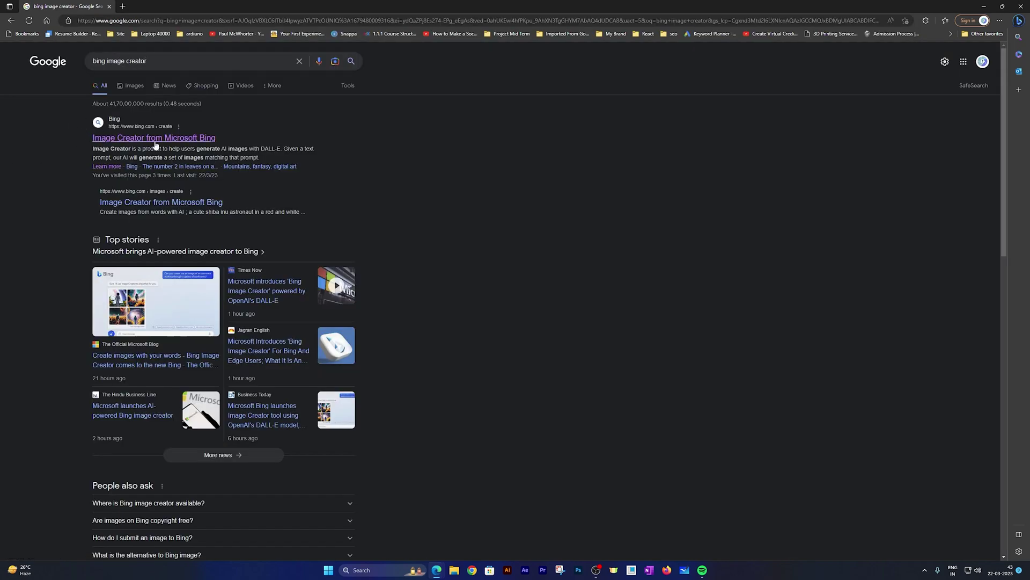
{"action": "left_click", "coordinate": [200, 137]}
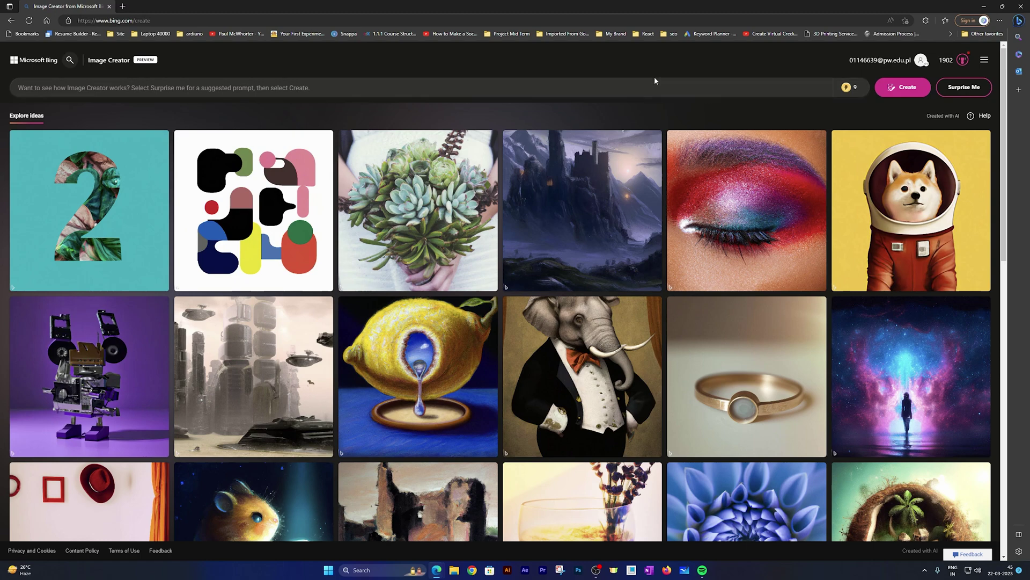
Step: Place the cursor in the empty Image Creator prompt box
{"action": "left_click", "coordinate": [360, 82]}
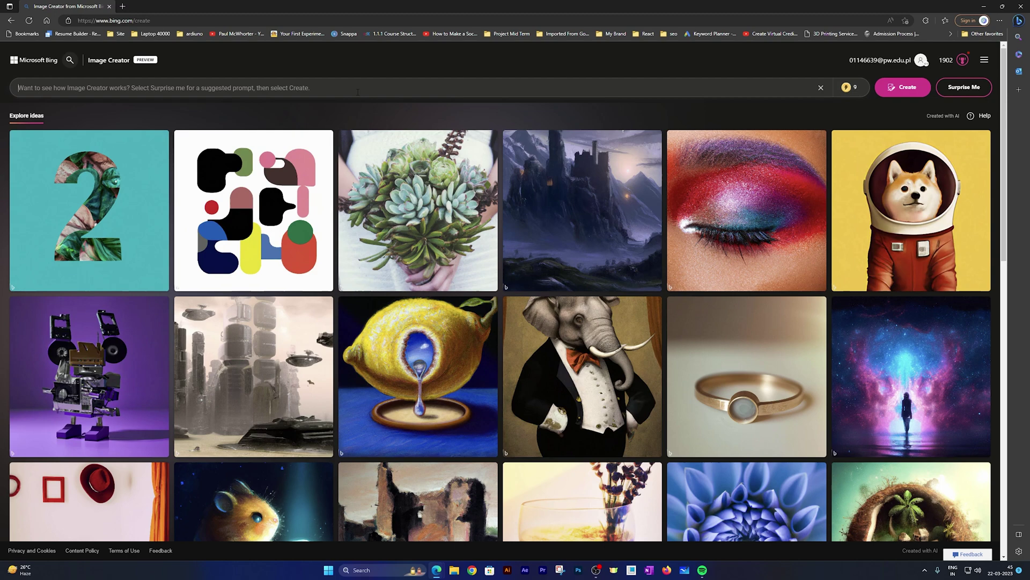
{"action": "type", "text": "all"}
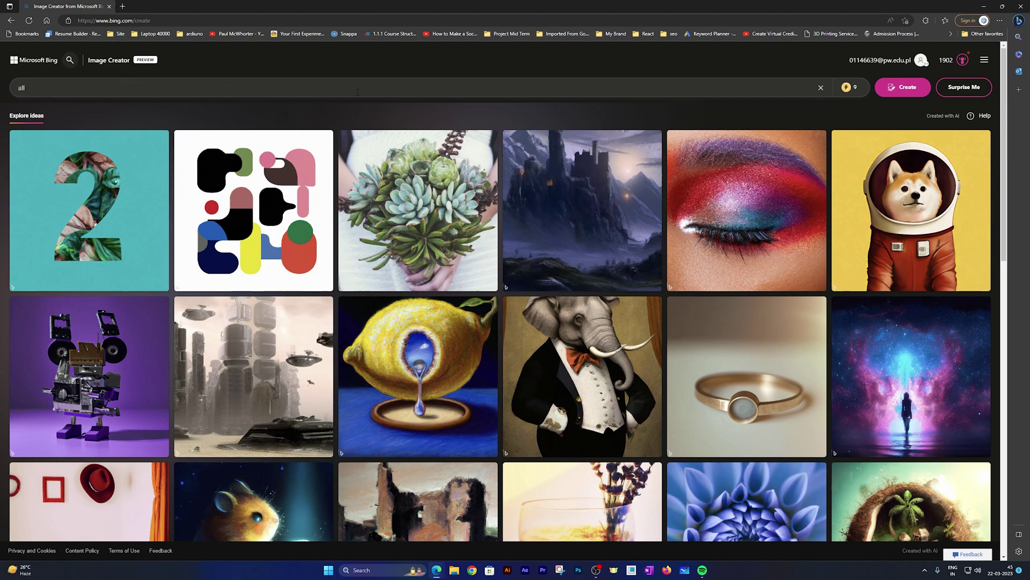
Step: Delete the mistyped characters from the 'chocolates…' prompt
{"action": "key", "text": "BackSpace"}
{"action": "key", "text": "BackSpace"}
{"action": "key", "text": "BackSpace"}
{"action": "type", "text": "chcolates g"}
{"action": "type", "text": "rowing in"}
{"action": "type", "text": " a trees"}
{"action": "type", "text": " a"}
{"action": "type", "text": "nddo"}
{"action": "type", "text": "llars"}
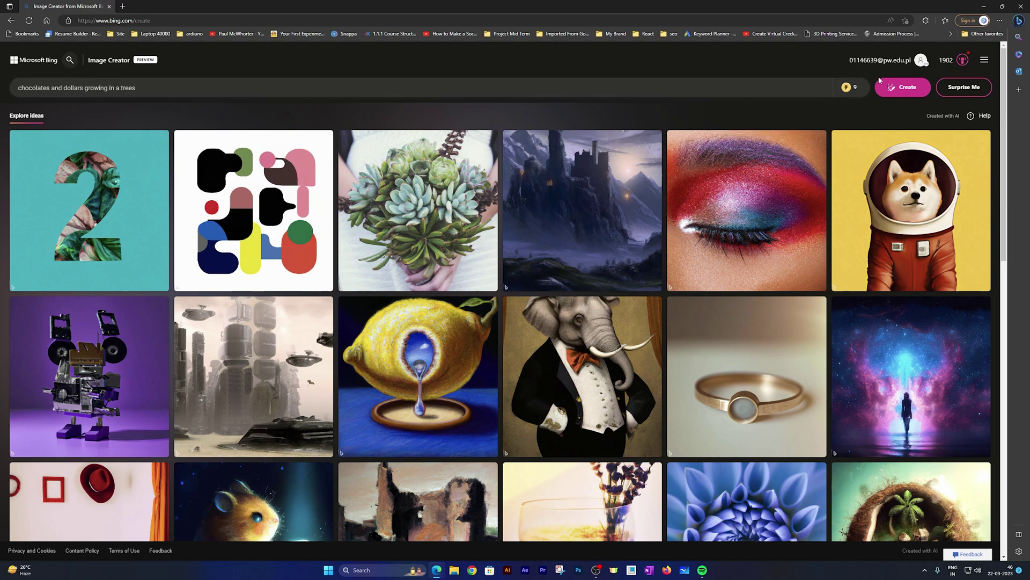
Step: Create images for 'chocolates and dollars growing in a trees' and open the dollar-bag tree result
{"action": "left_click", "coordinate": [908, 88]}
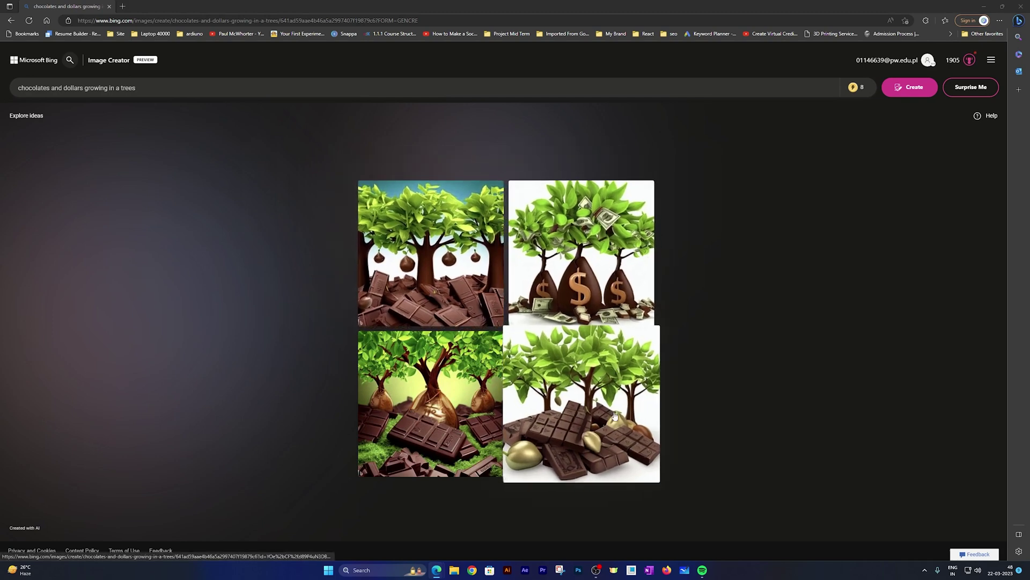
{"action": "left_click", "coordinate": [606, 251]}
Step: Download the opened money-bag tree image as a JPG
{"action": "left_click", "coordinate": [702, 320]}
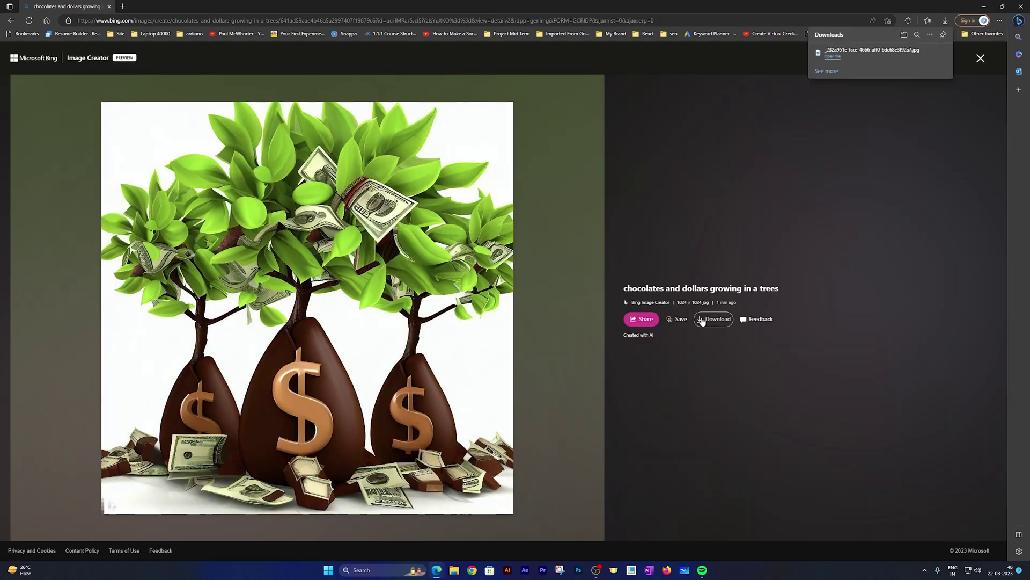